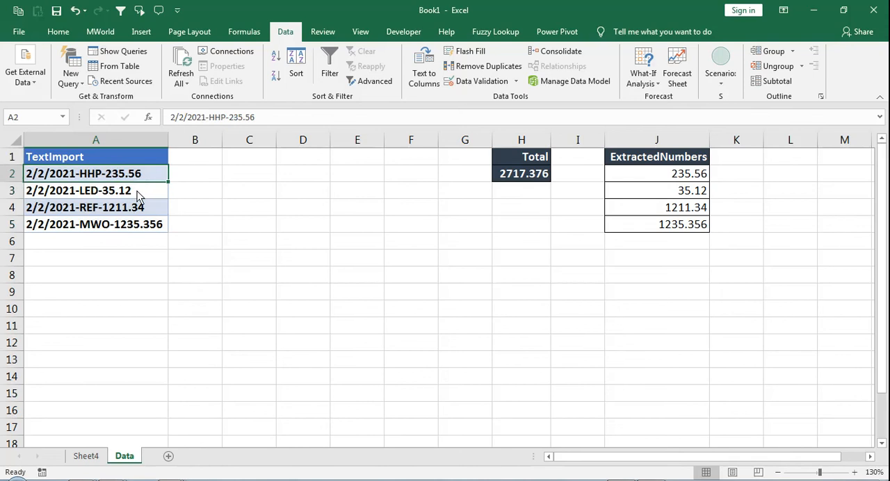
- Review the TextImport entries, the ExtractedNumbers values and the SUM formula in the Total cell H2
left_click(137, 190)
left_click(139, 180)
left_click(654, 180)
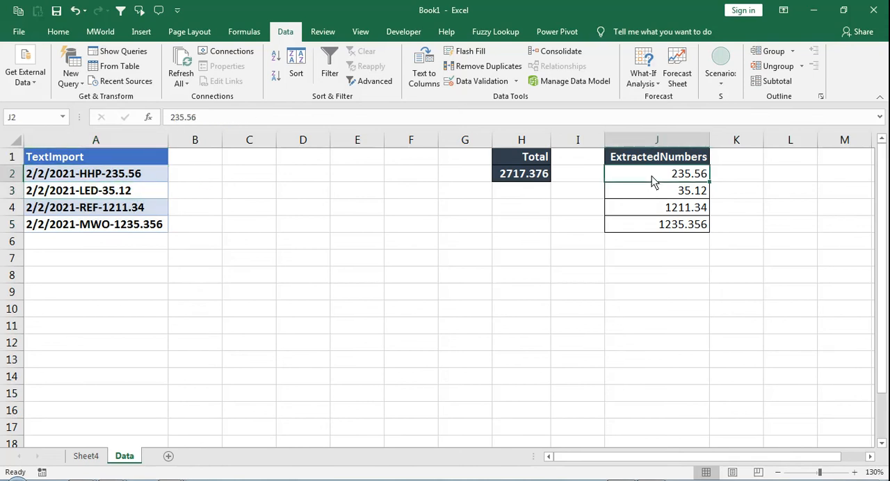
left_click_drag(653, 183, 650, 241)
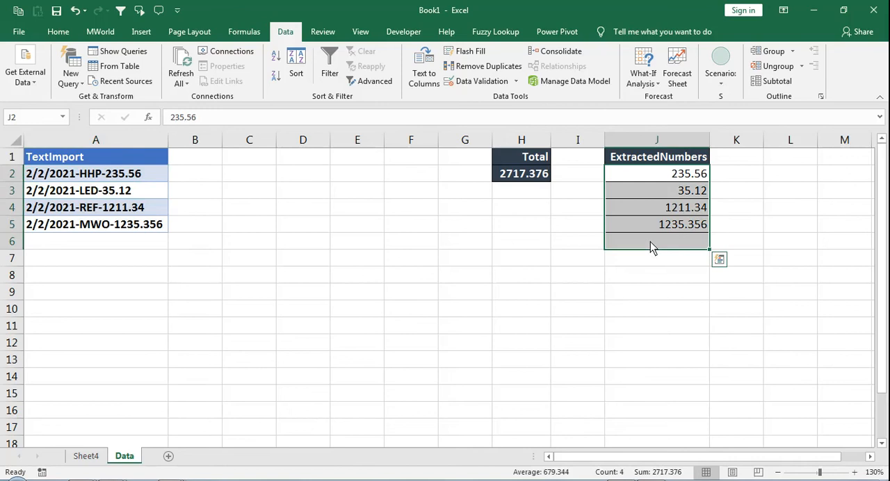
left_click(525, 183)
double_click(523, 180)
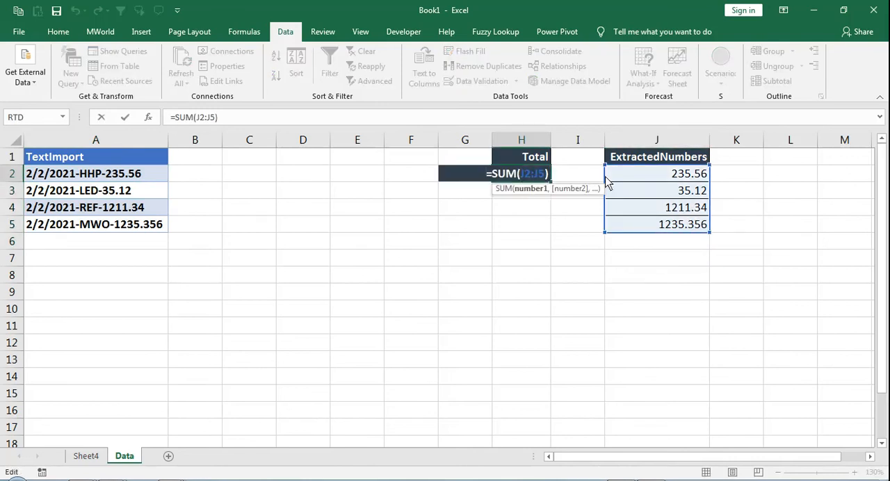
key("ctrl+Return")
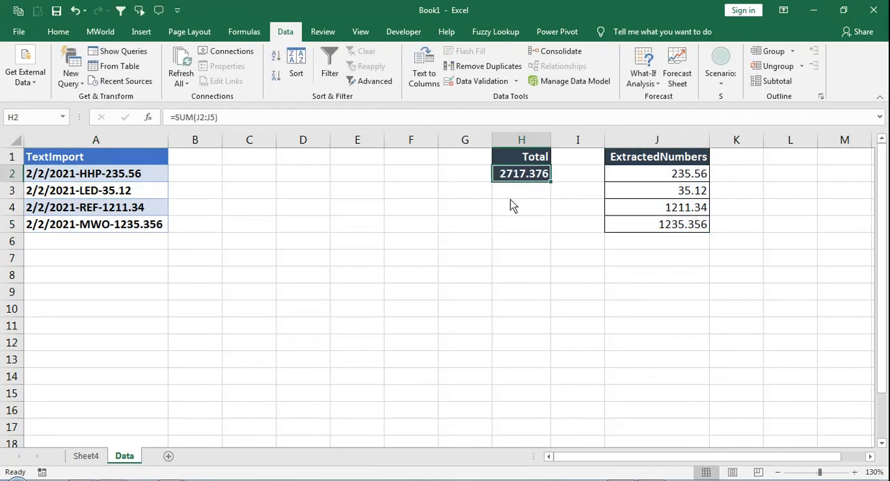
- Create a Power Query query from the TextImport range A1:A5, converting it to a table with headers
left_click(147, 174)
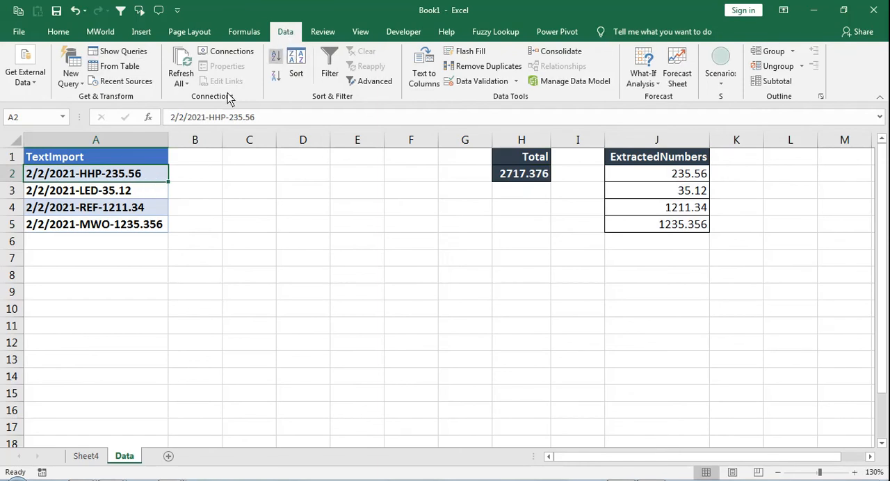
left_click(113, 72)
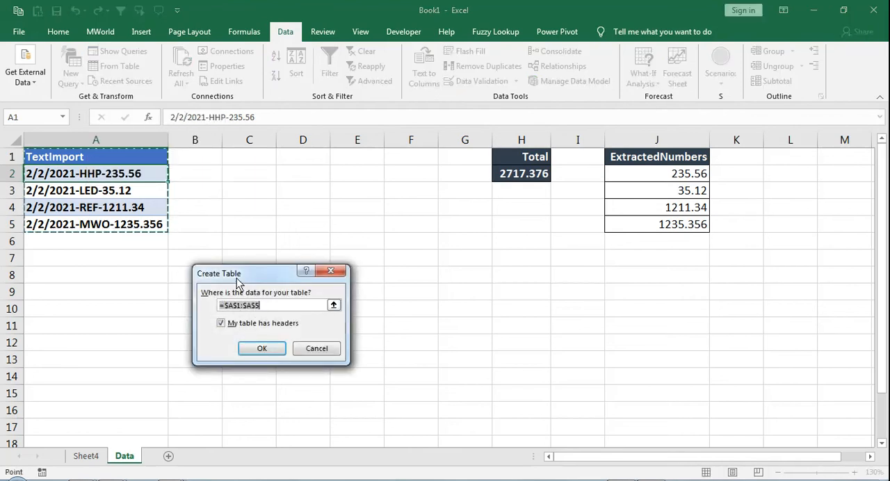
left_click_drag(240, 274, 309, 218)
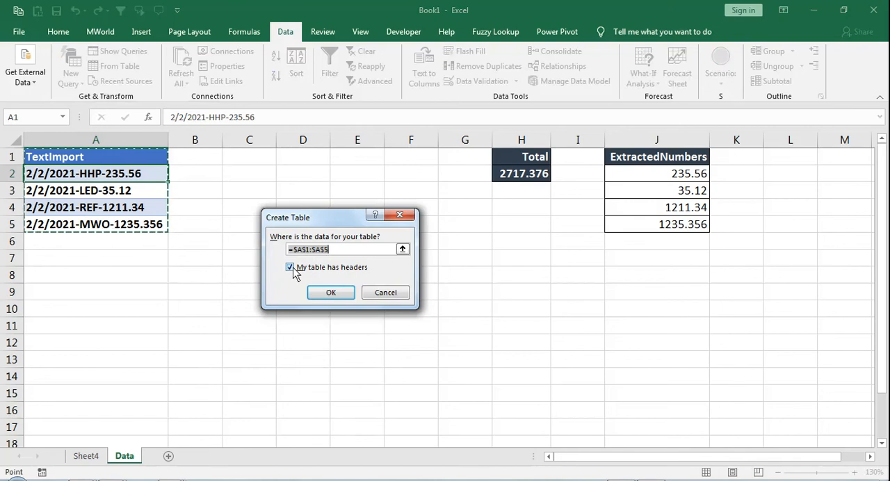
left_click(314, 292)
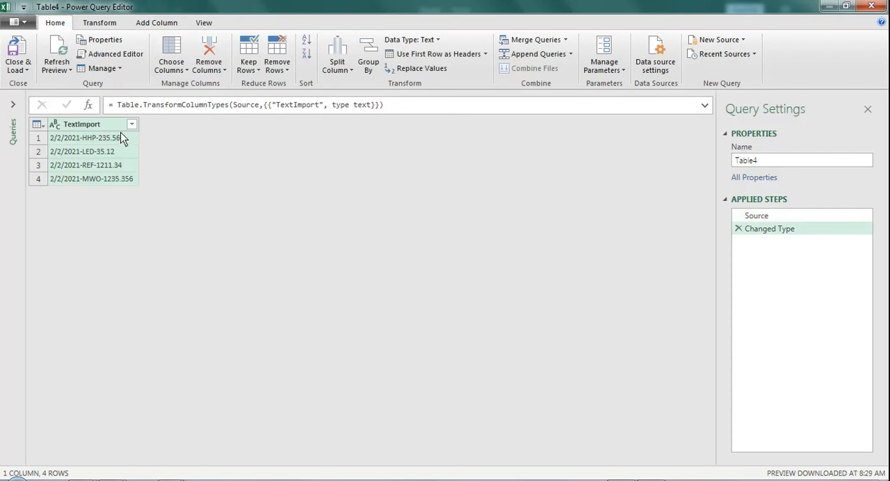
- Extract the text after the "-" delimiter in TextImport, scanning from the end of the input, and set the column type to Decimal Number
left_click(105, 25)
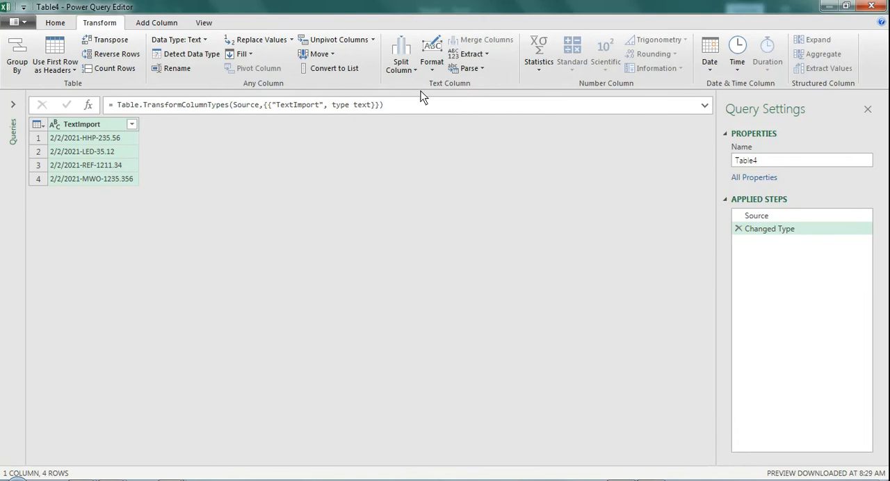
left_click(488, 57)
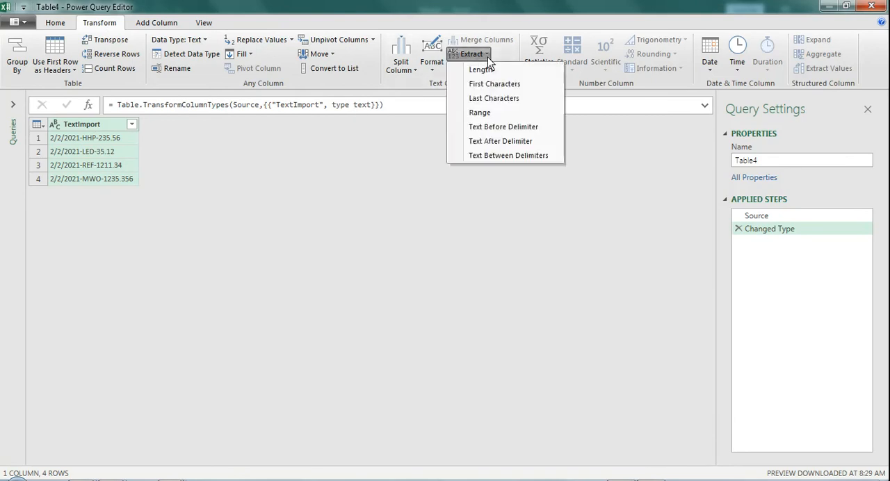
left_click(523, 142)
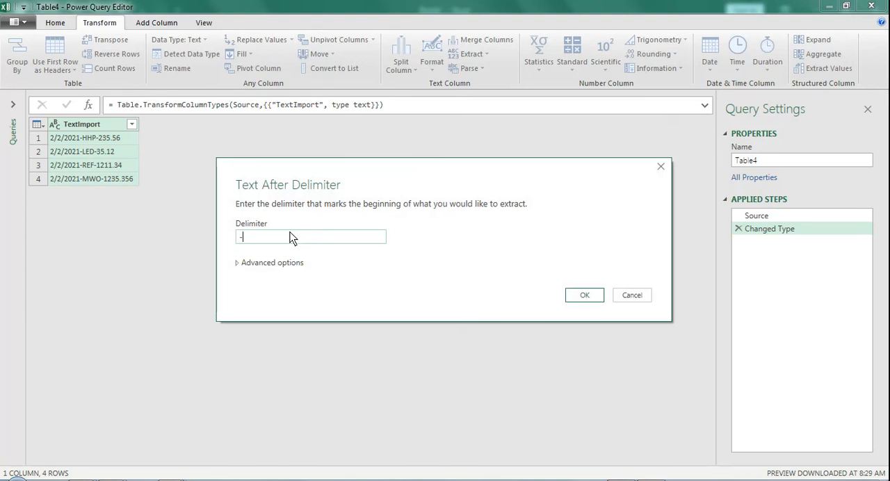
left_click(239, 262)
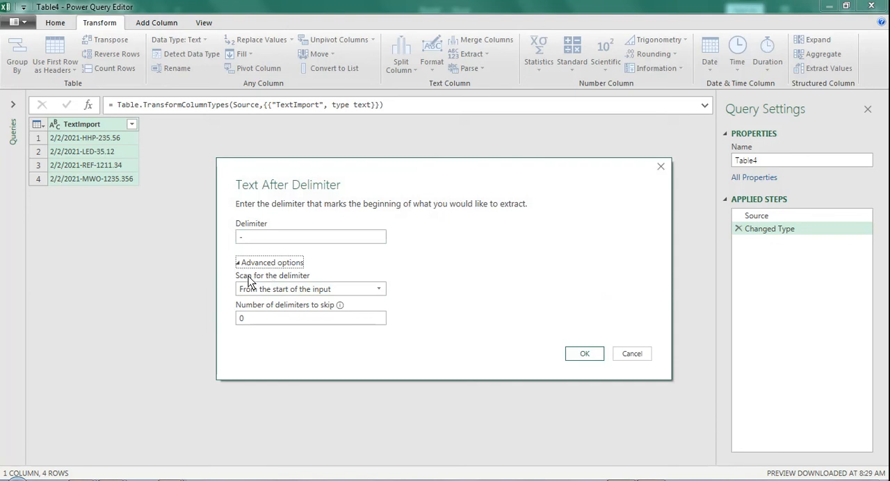
left_click(289, 289)
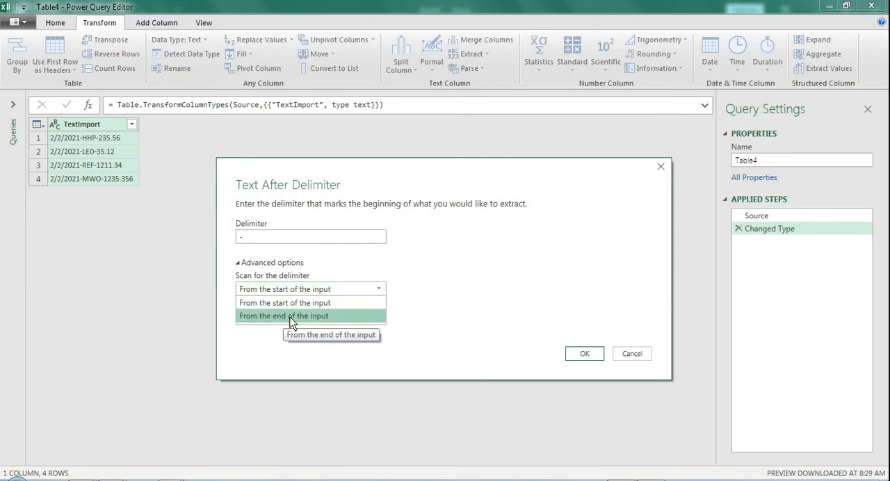
left_click(290, 317)
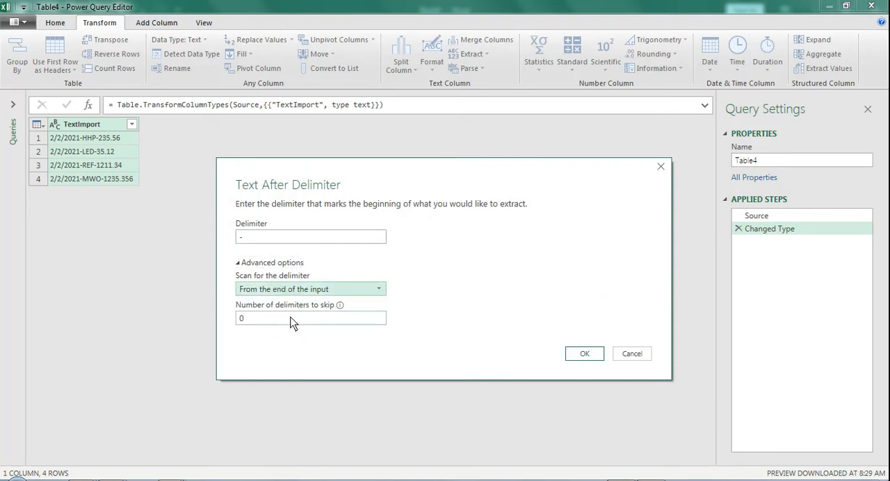
left_click(571, 356)
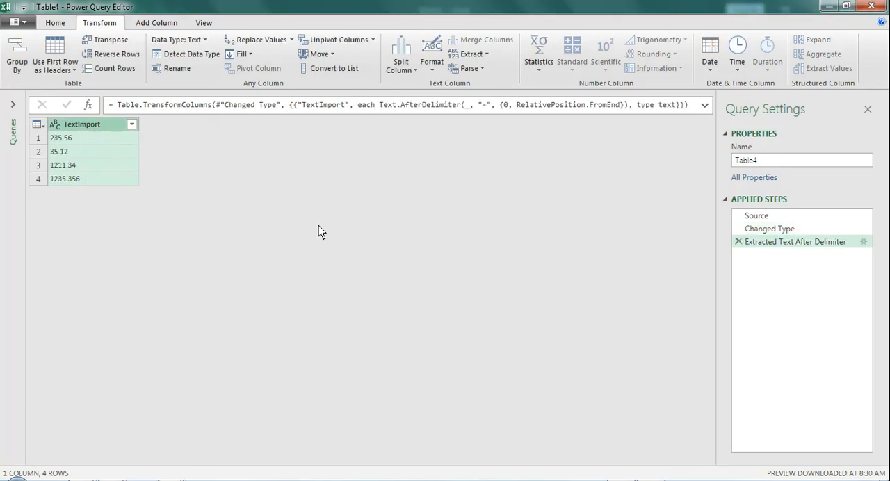
left_click(55, 125)
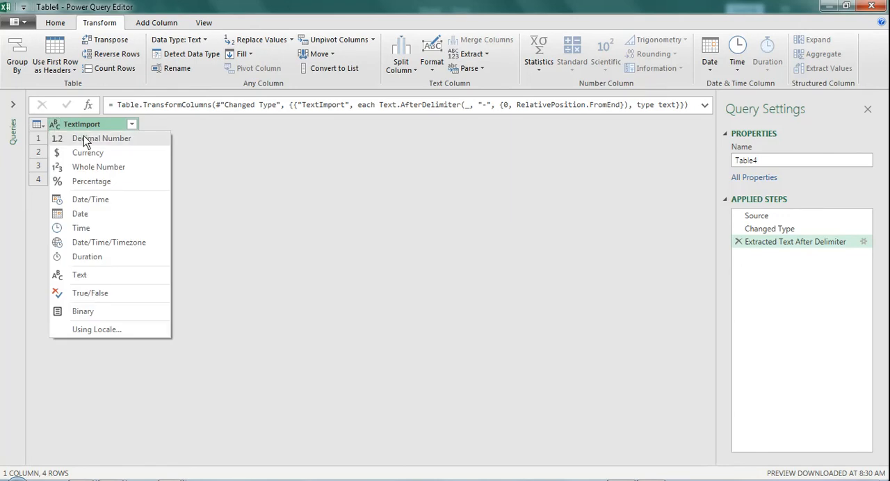
left_click(86, 140)
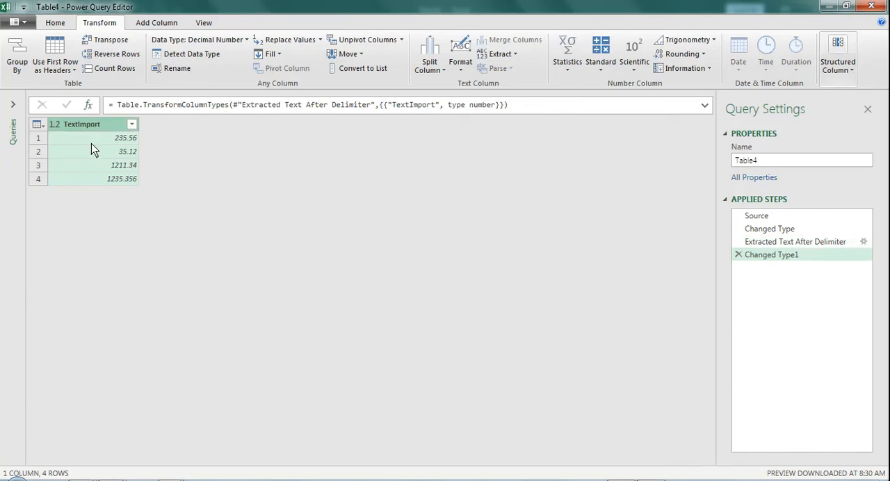
- Add a custom query step that sums the column with = List.Sum(#"Changed Type1"[TextImport])
left_click(88, 107)
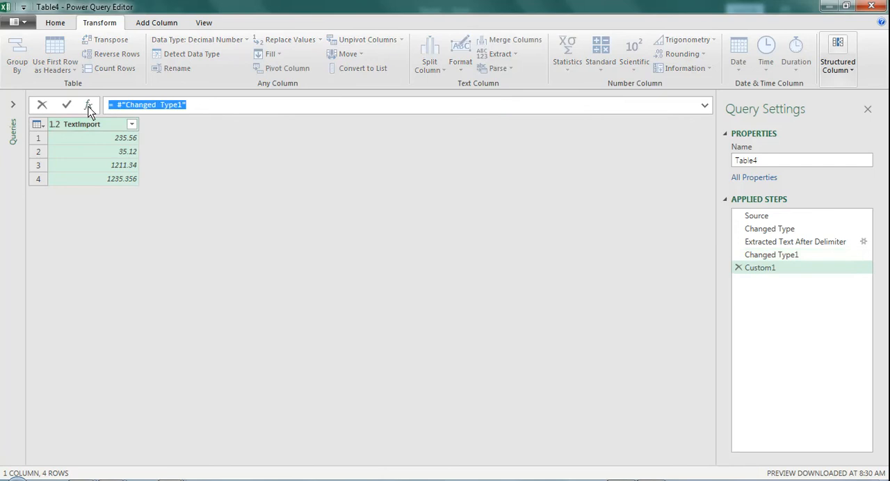
left_click(116, 104)
type("Nist.Su")
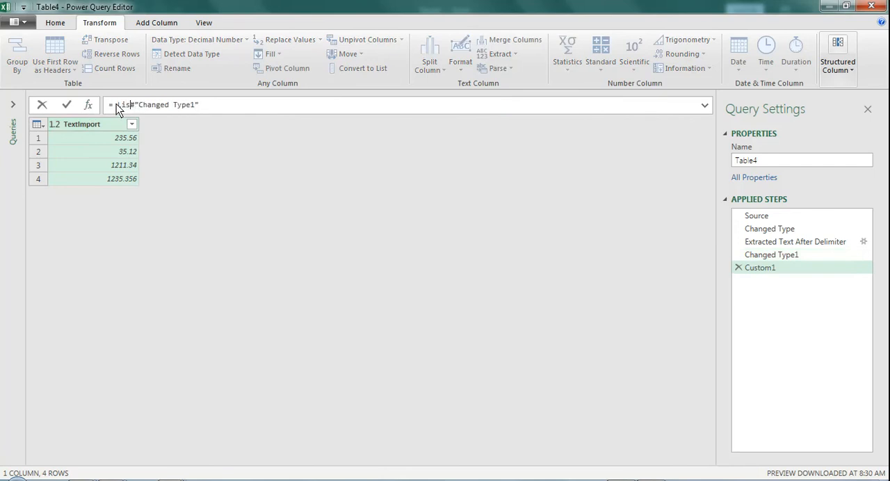
type("m(")
type("[TextImport")
key("Return")
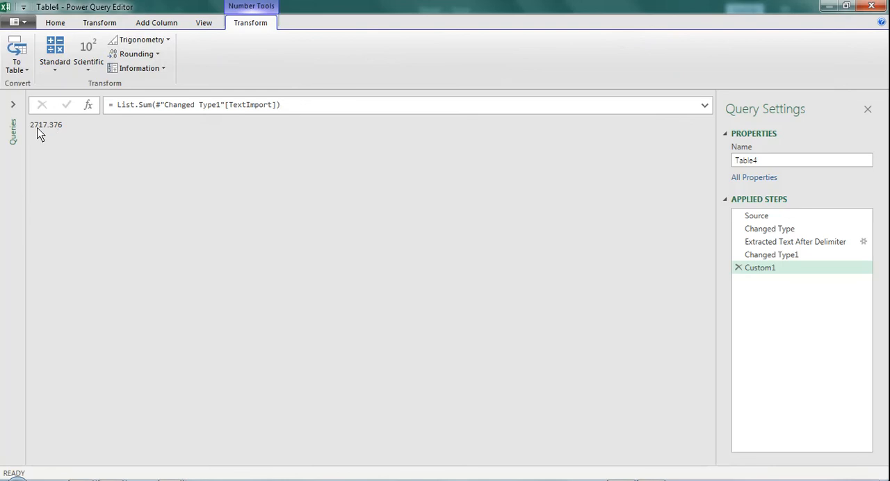
left_click_drag(31, 131, 60, 131)
- Close the query and load its result as a table to cell C1 of the existing worksheet
left_click(55, 24)
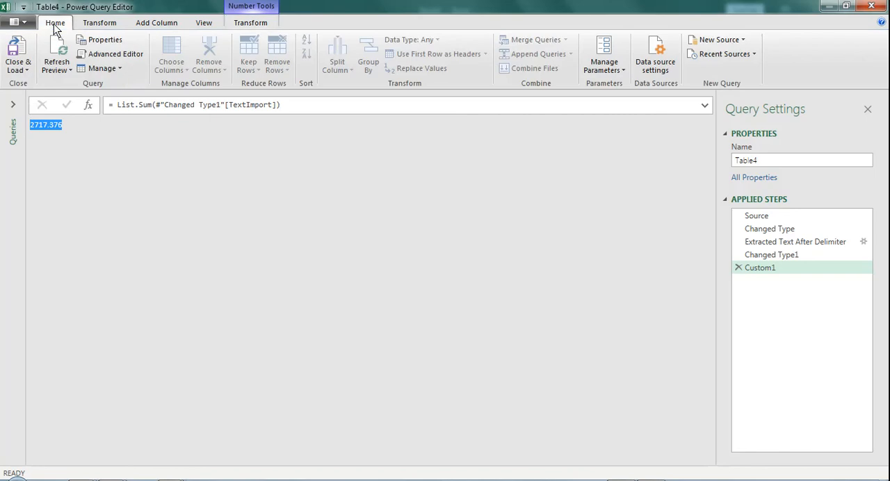
left_click(25, 70)
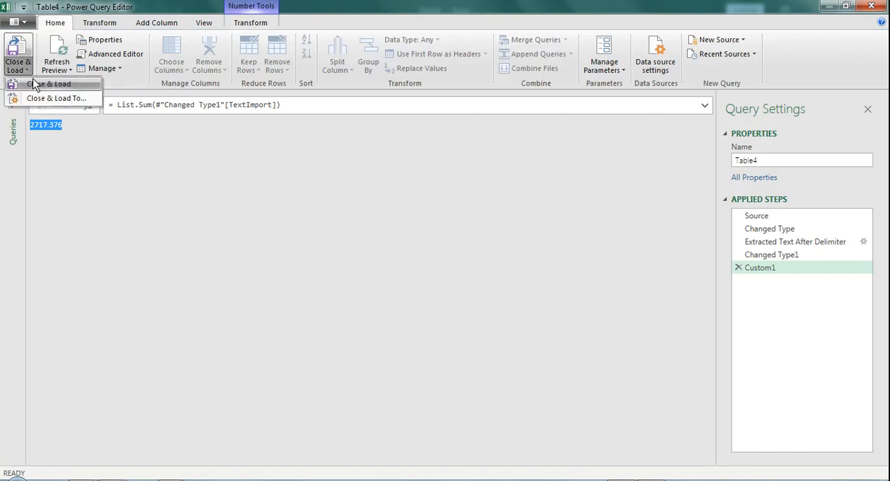
left_click(38, 99)
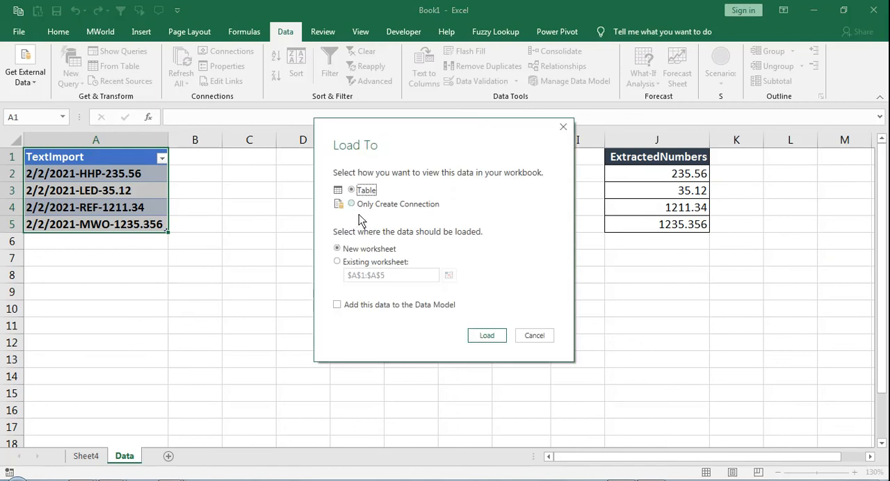
left_click(340, 262)
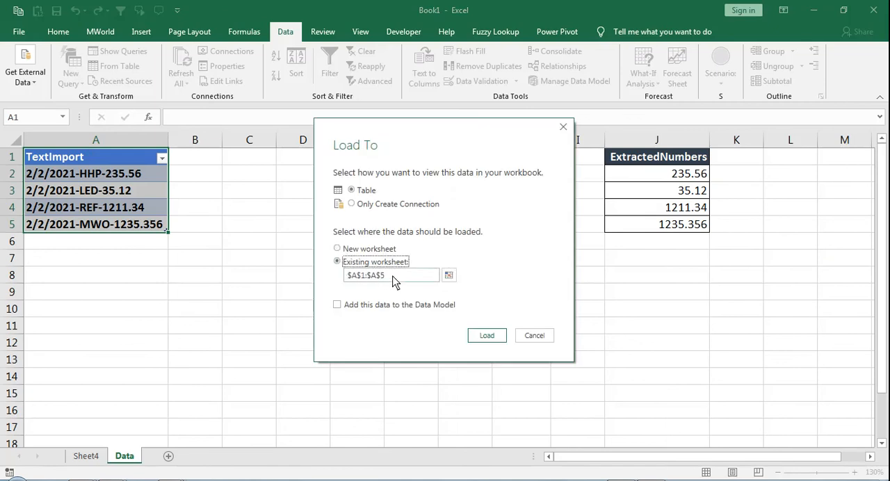
left_click(448, 275)
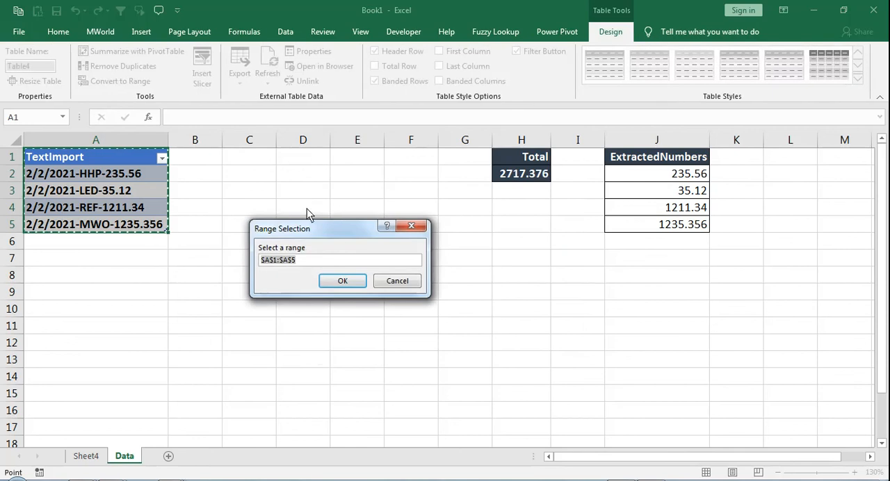
left_click(262, 160)
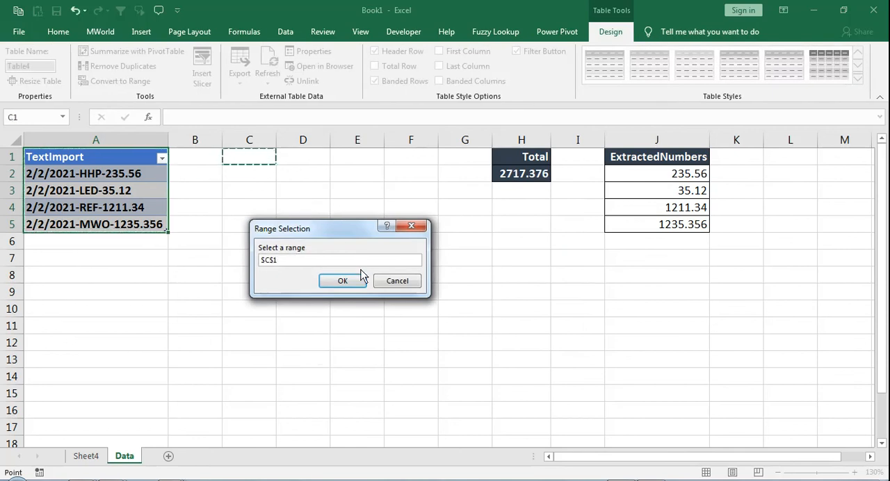
left_click(354, 281)
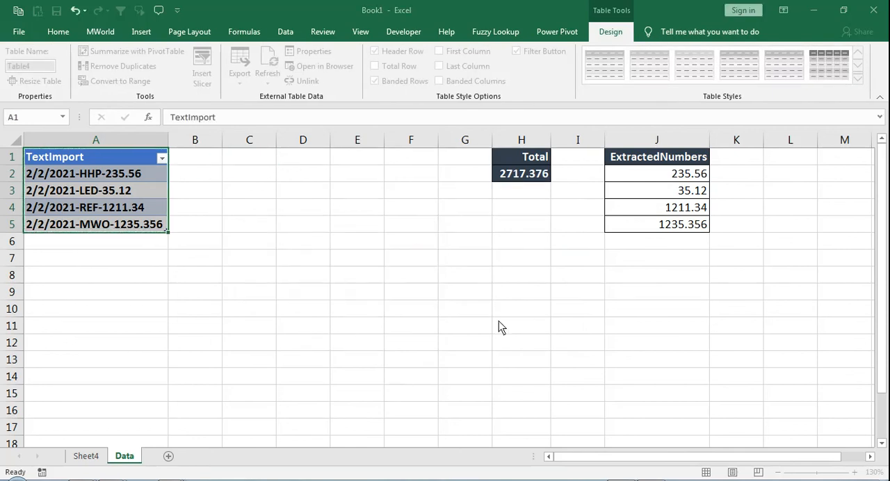
left_click(487, 335)
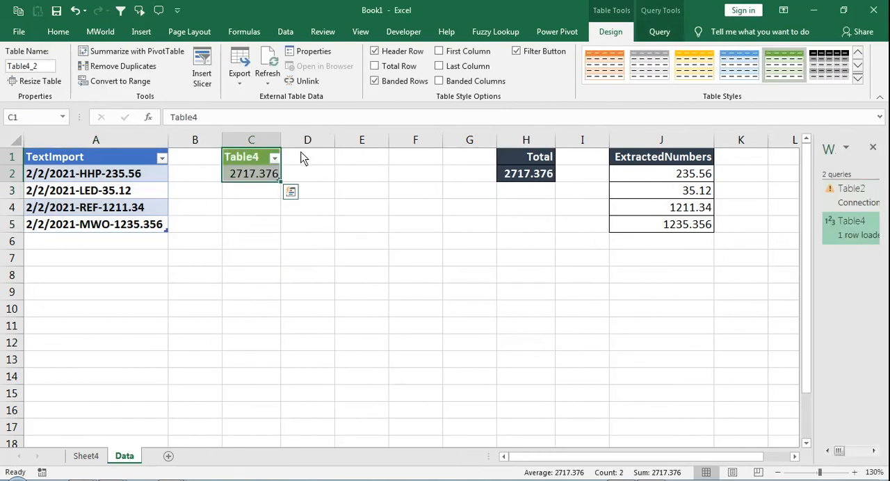
- Compare the loaded query result in C2 with the source entries and the Total formula in H2
left_click(253, 180)
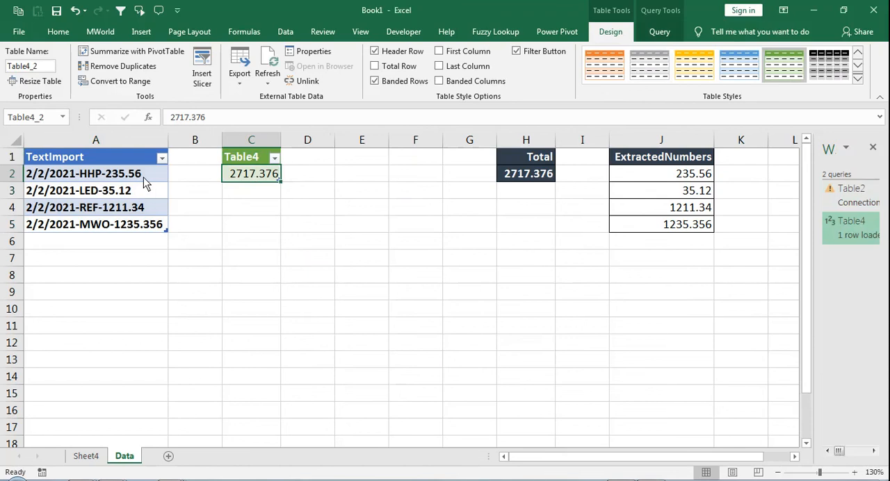
left_click_drag(142, 174, 144, 228)
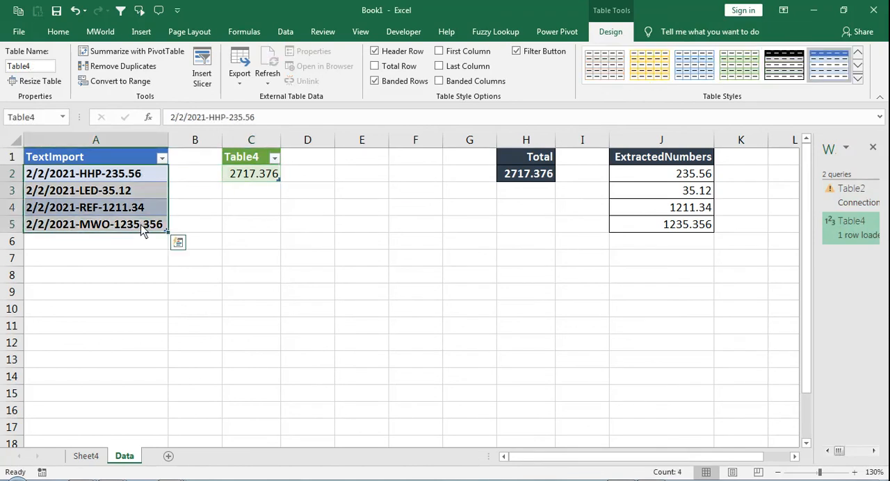
left_click(245, 179)
double_click(245, 180)
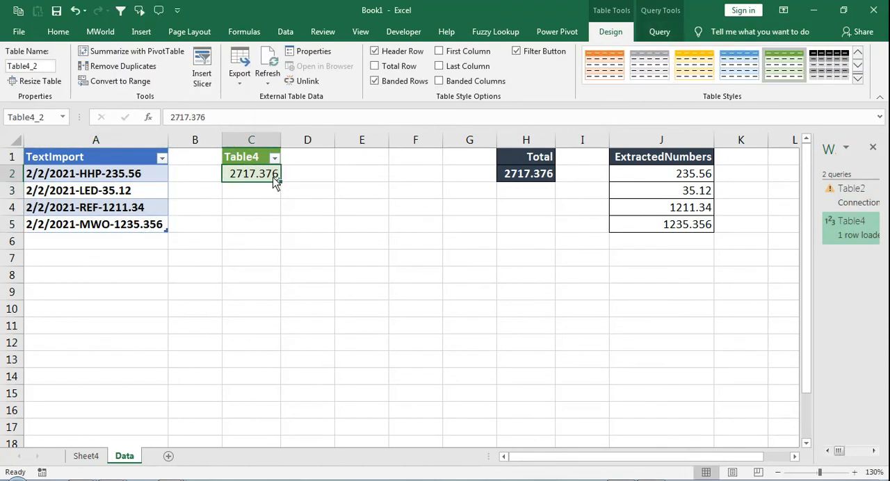
double_click(524, 179)
key("Escape")
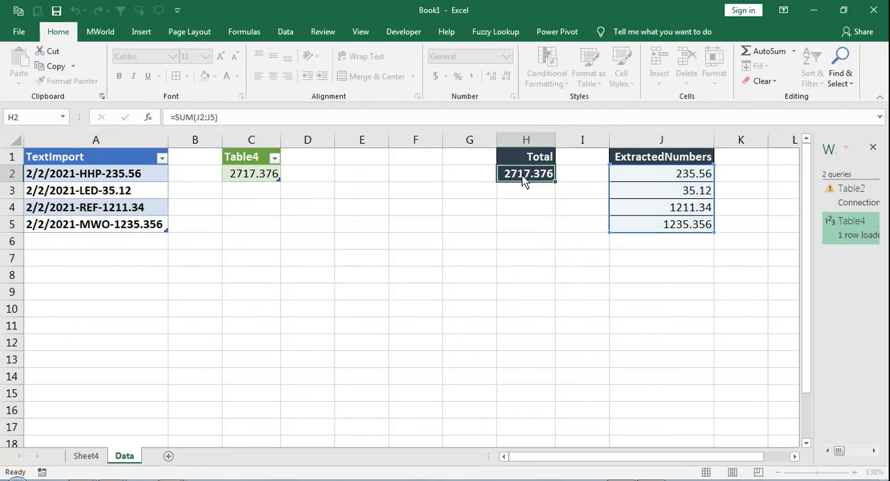
left_click(272, 179)
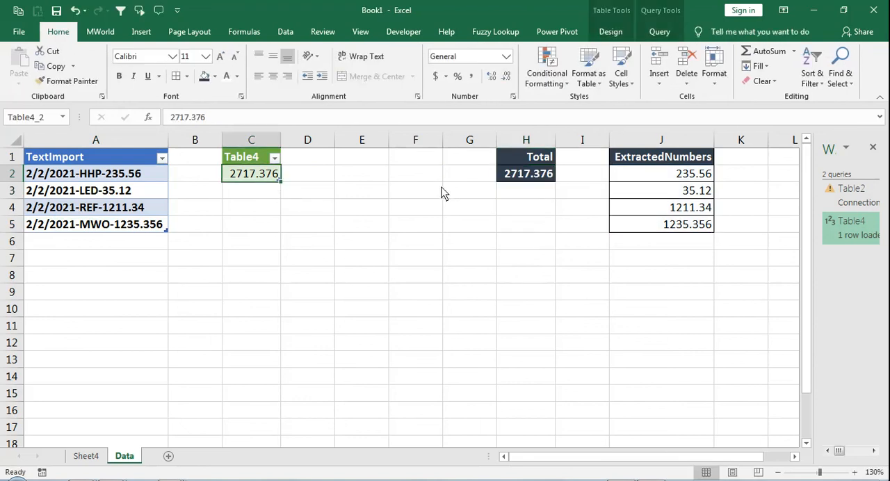
- Copy the last TextImport entry from A5 into A6 to add a new row to the source table
left_click(132, 231)
key("ctrl+c")
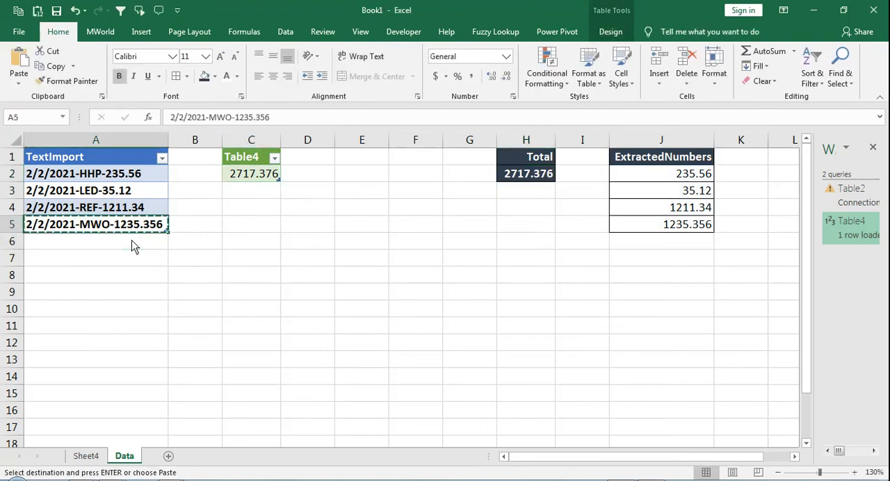
left_click(131, 240)
key("ctrl+v")
key("Escape")
key("Escape")
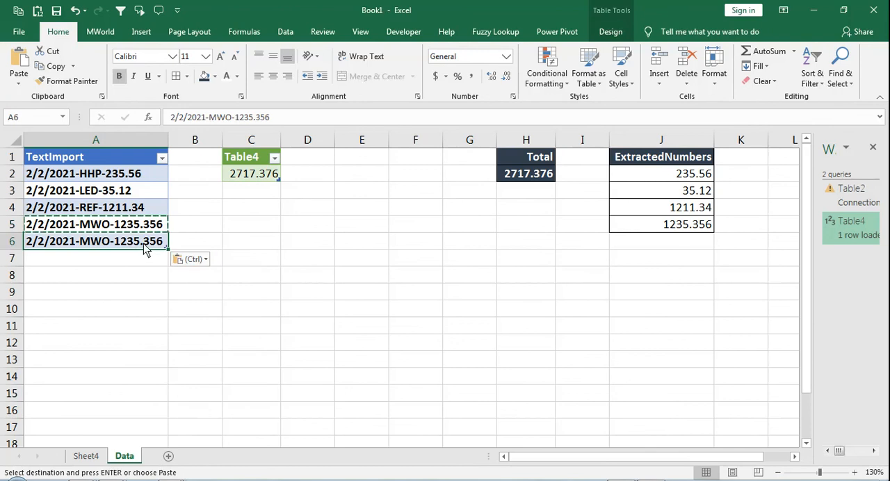
- Edit the new entry in A6 to read 2/2/2021-Laptop-234.356
double_click(125, 243)
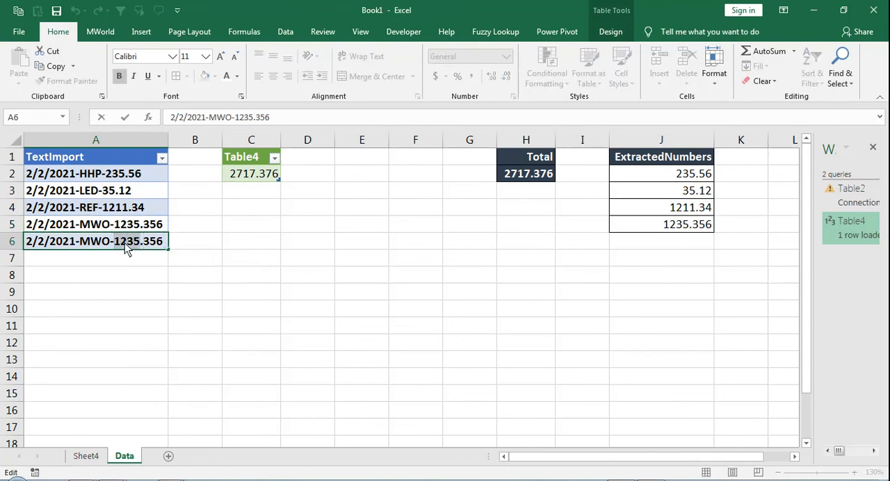
type("234")
left_click(108, 243)
key("BackSpace")
key("BackSpace")
key("BackSpace")
type("K")
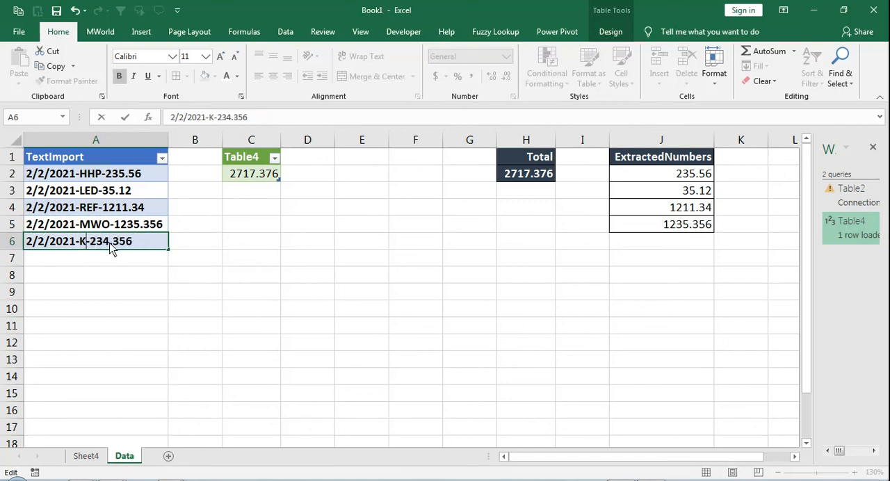
key("BackSpace")
type("Lap")
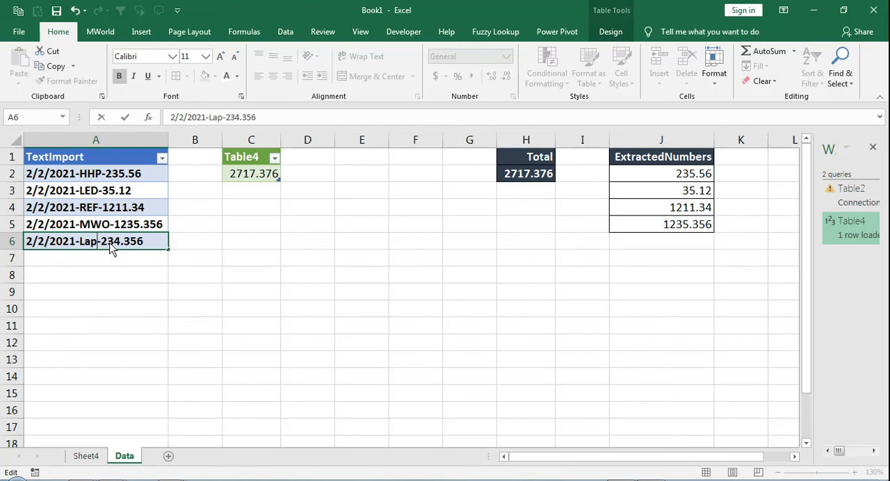
type("top")
key("Return")
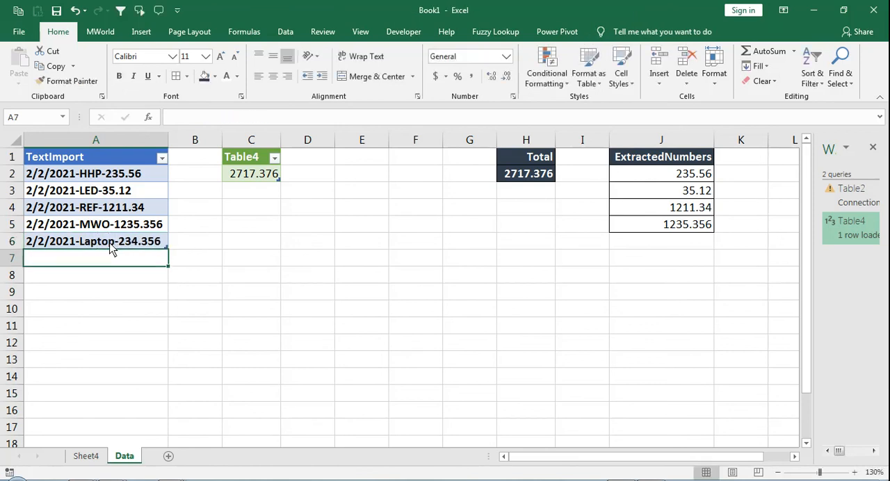
- Refresh the loaded query total in C2 so it includes the added source row
left_click(246, 174)
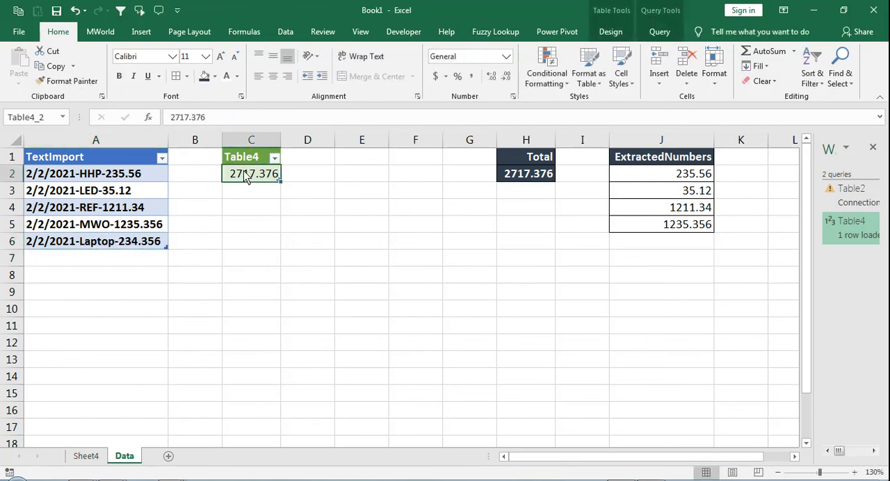
right_click(245, 177)
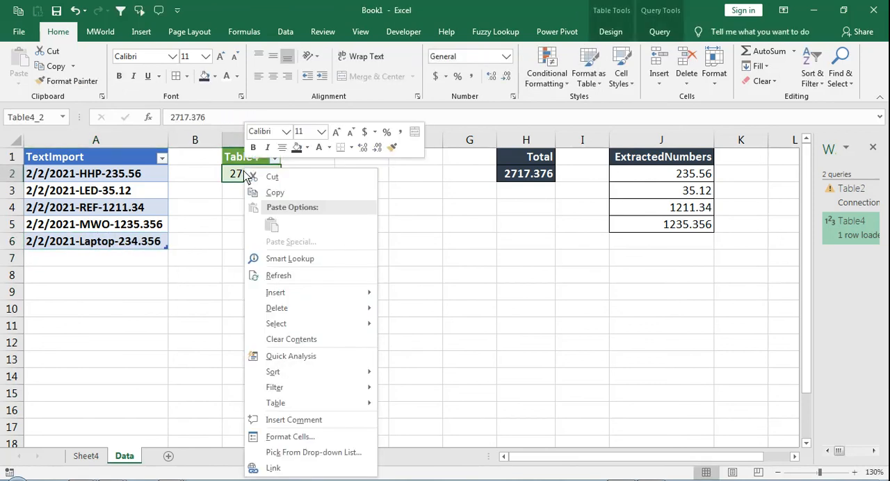
left_click(278, 276)
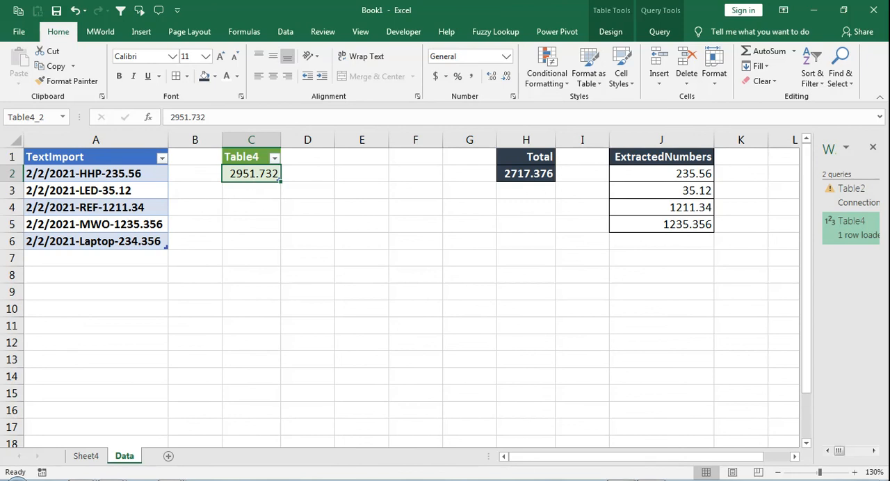
left_click(775, 480)
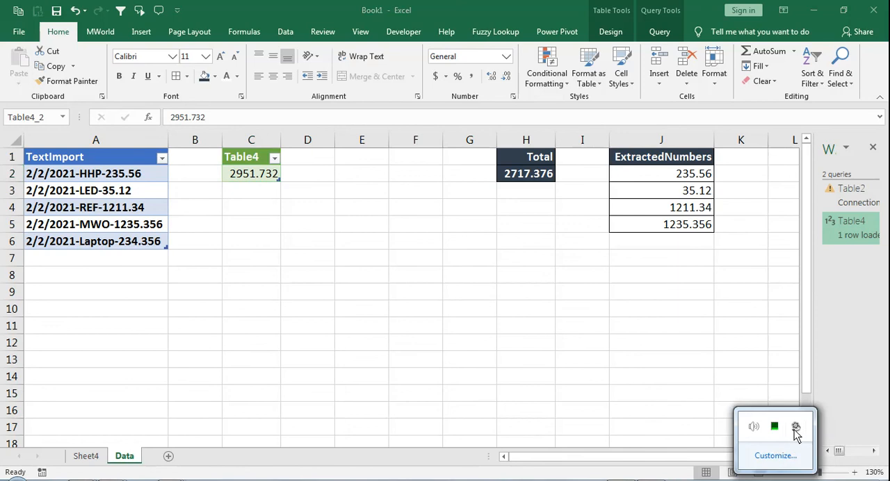